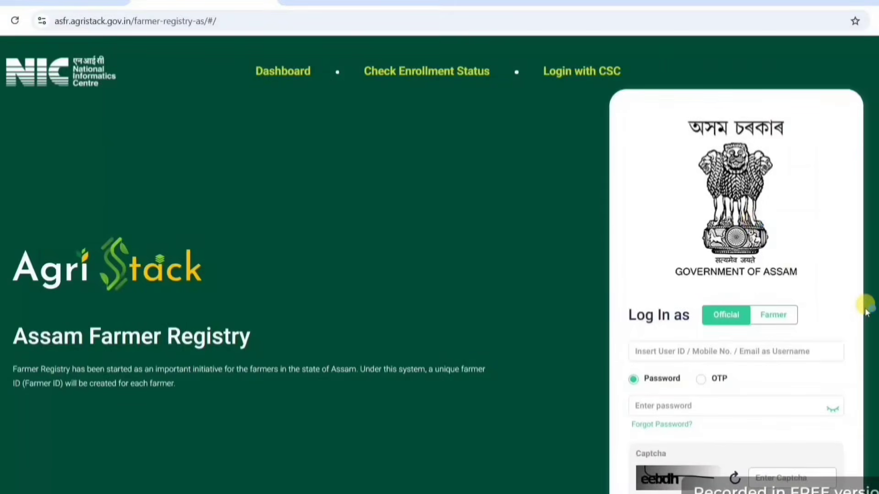
Open the CSC login for the Assam Farmer Registry and accept the mandatory guidelines for CSC VLEs
scroll(439, 264, "down", 1)
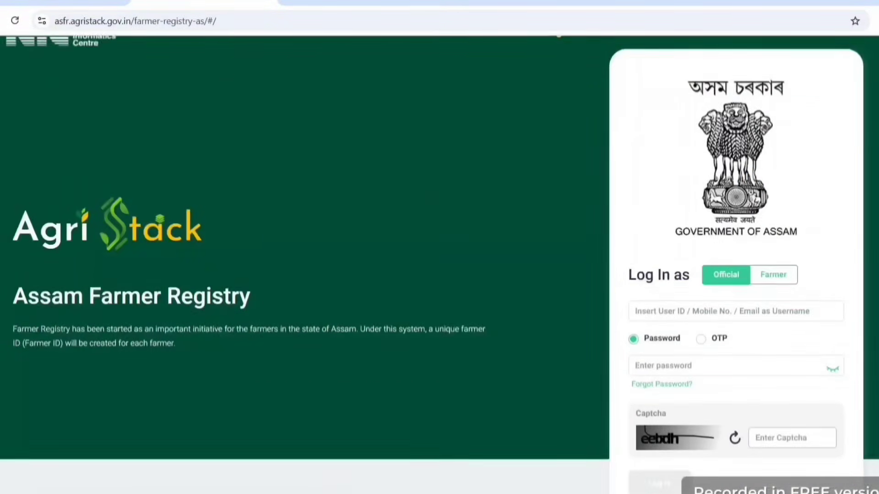
scroll(439, 264, "up", 1)
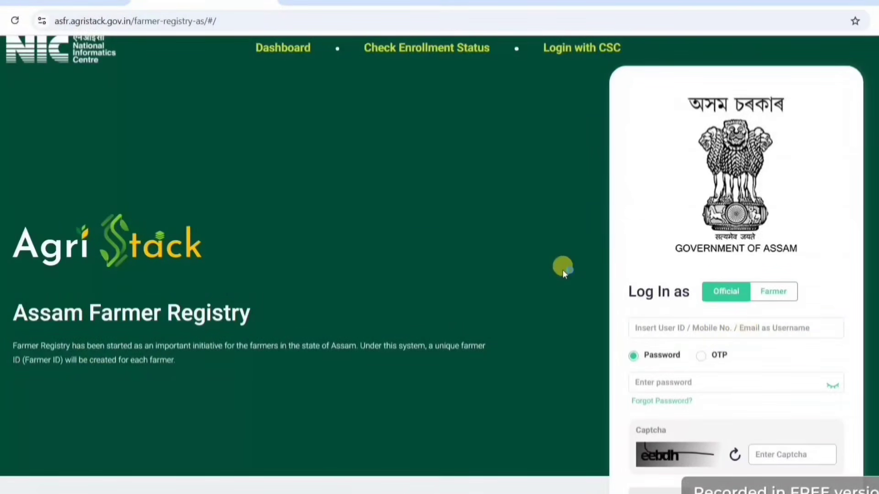
scroll(562, 270, "up", 1)
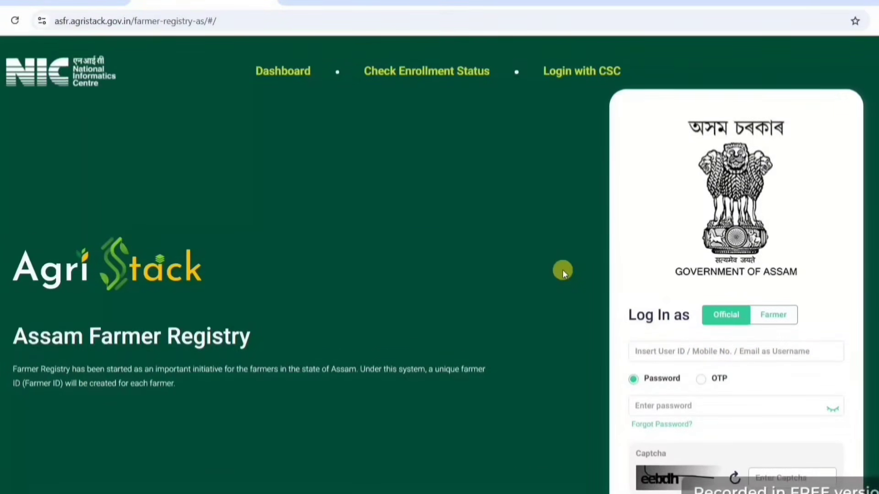
left_click(566, 74)
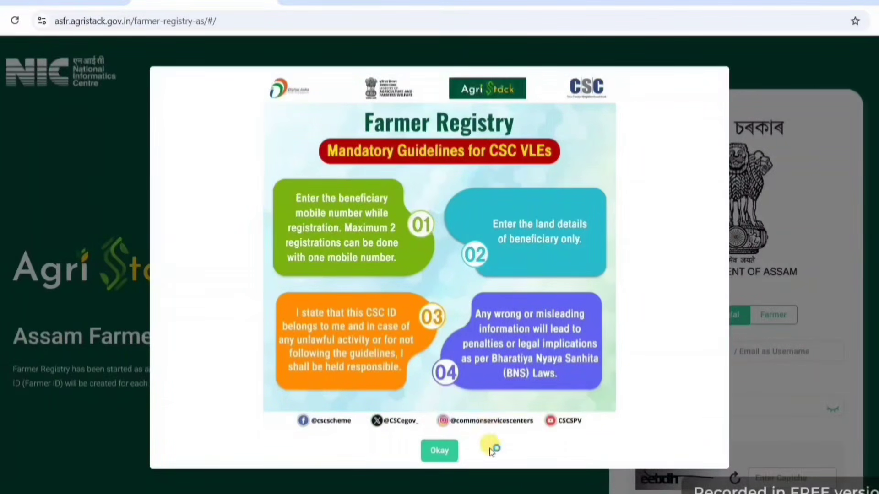
left_click(440, 451)
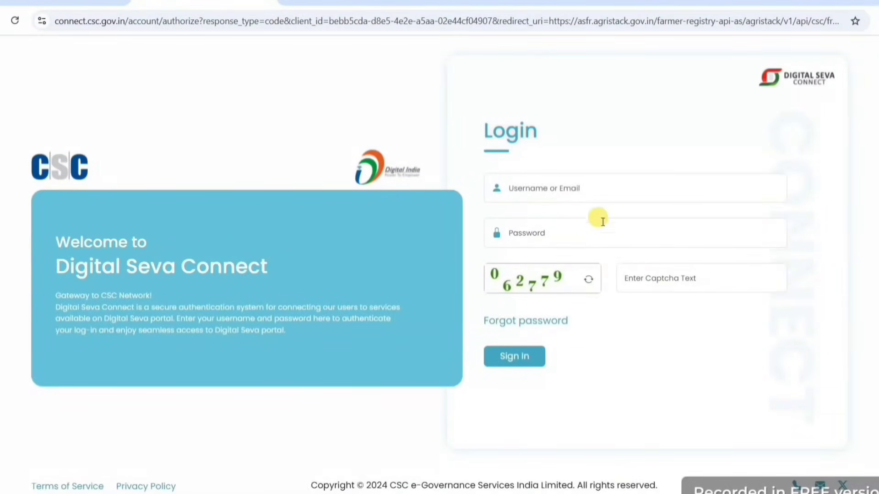
Sign in to Digital Seva Connect with the saved CSC username, the account password and the captcha text
left_click(567, 188)
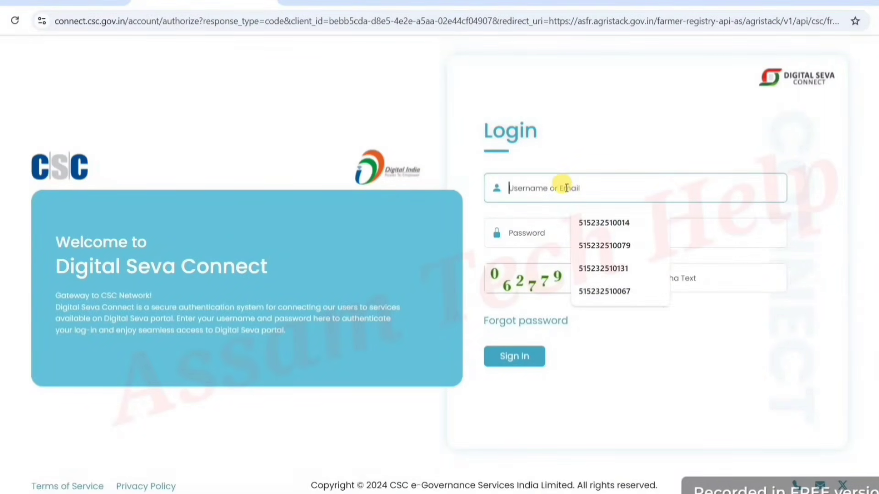
left_click(541, 223)
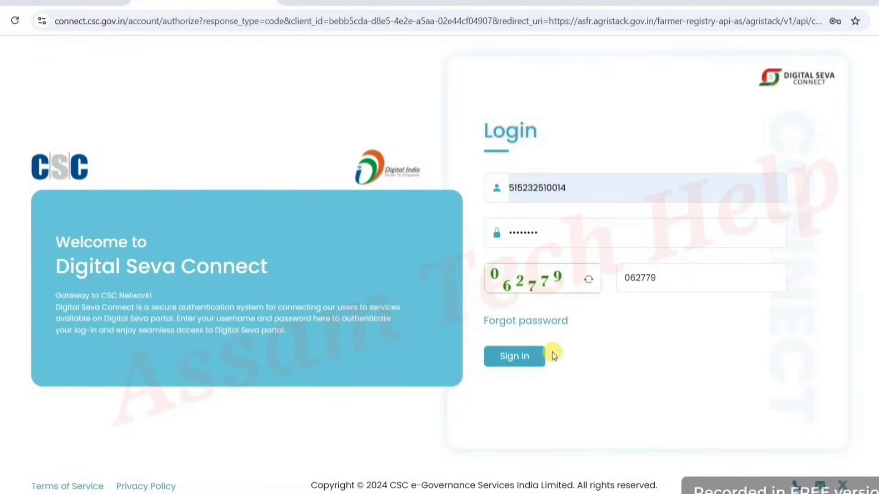
left_click(517, 357)
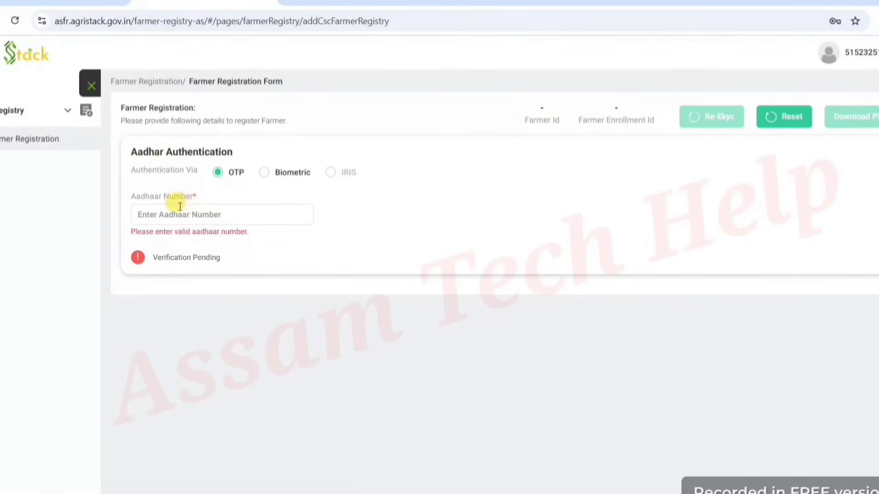
Verify the farmer's Aadhaar number through OTP authentication and continue editing the saved draft registration
left_click(204, 213)
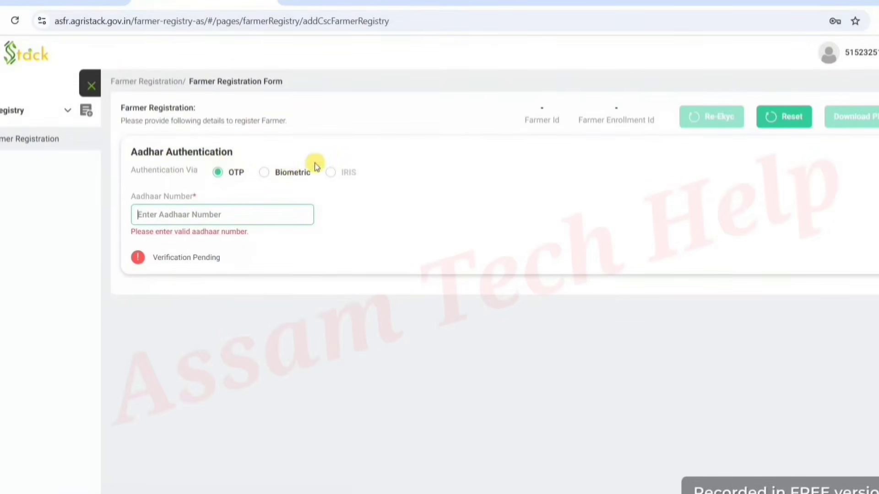
left_click(271, 172)
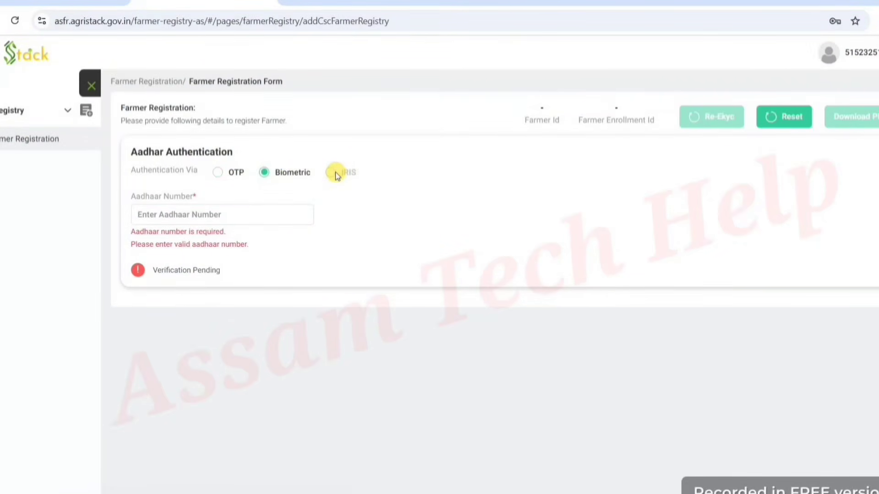
left_click(229, 176)
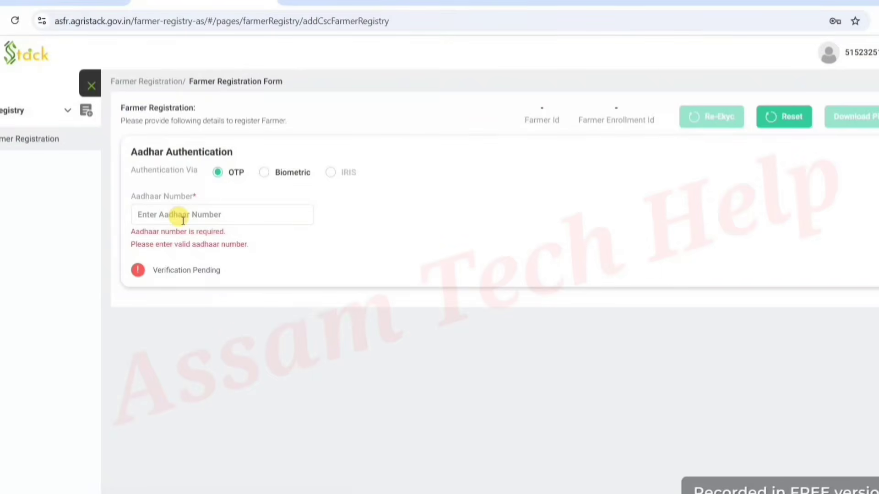
left_click(212, 219)
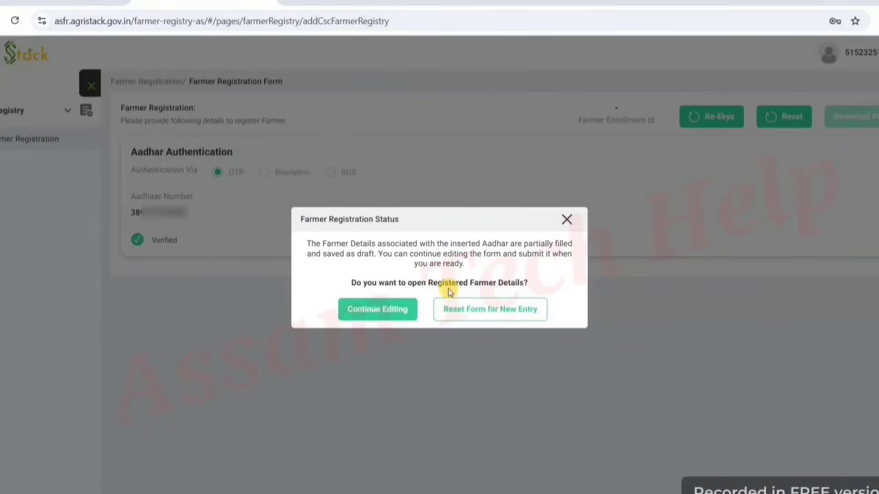
left_click(386, 309)
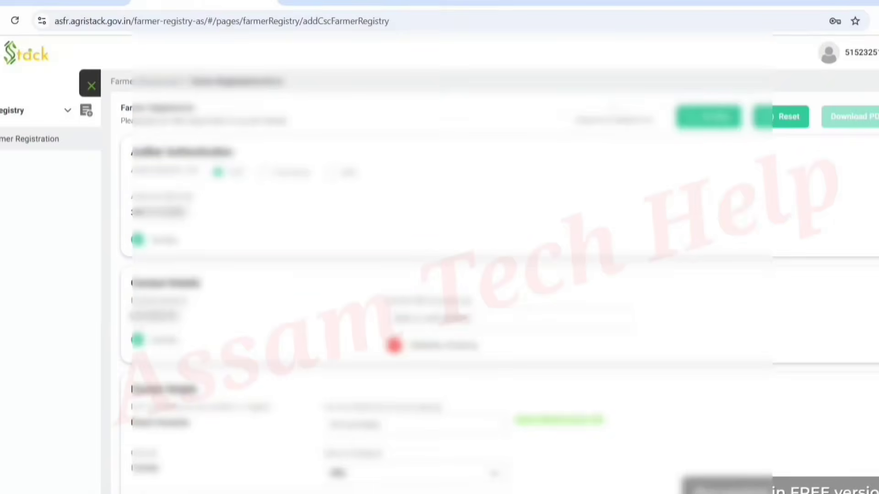
Look over the draft registration form and examine its contact details, including the optional email address field
scroll(458, 274, "down", 15)
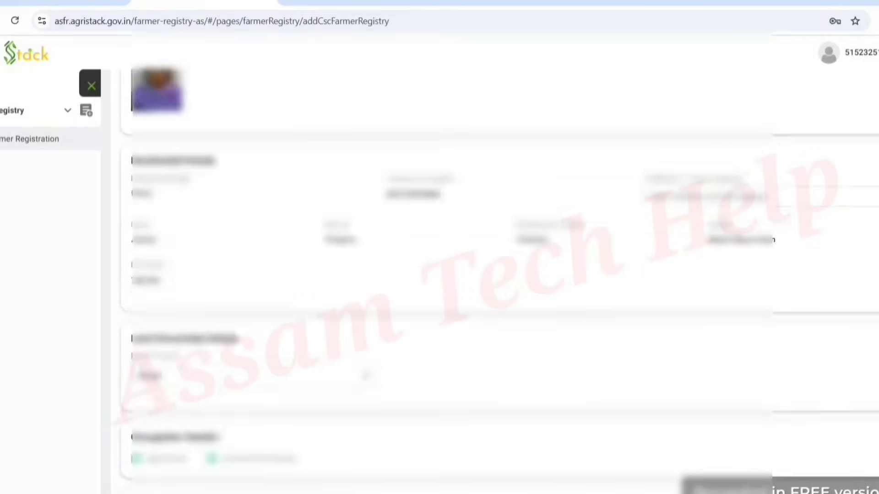
scroll(499, 280, "up", 13)
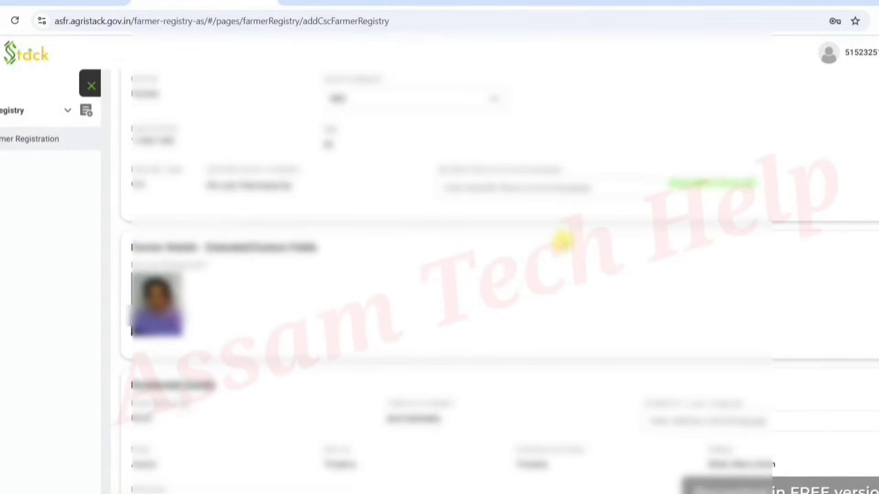
scroll(786, 142, "up", 8)
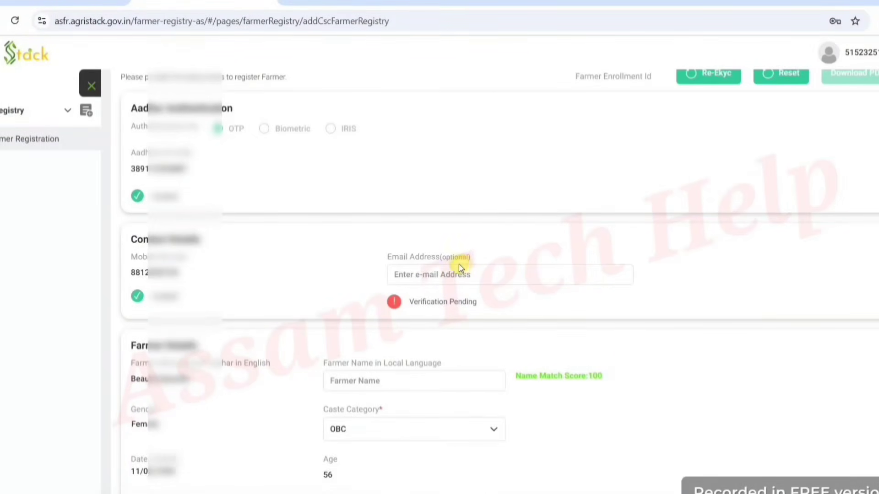
left_click(441, 271)
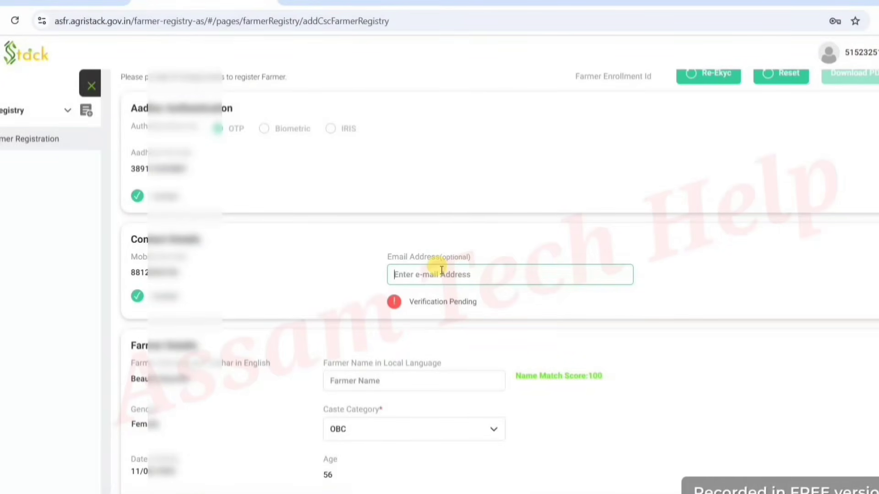
left_click(720, 268)
scroll(721, 269, "down", 1)
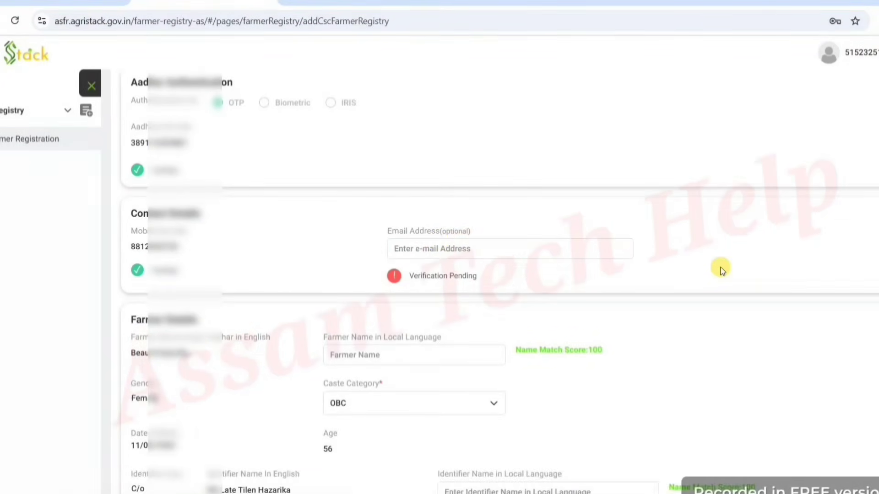
Review the farmer details, checking the local-language name fields and the available caste category options
scroll(720, 269, "down", 4)
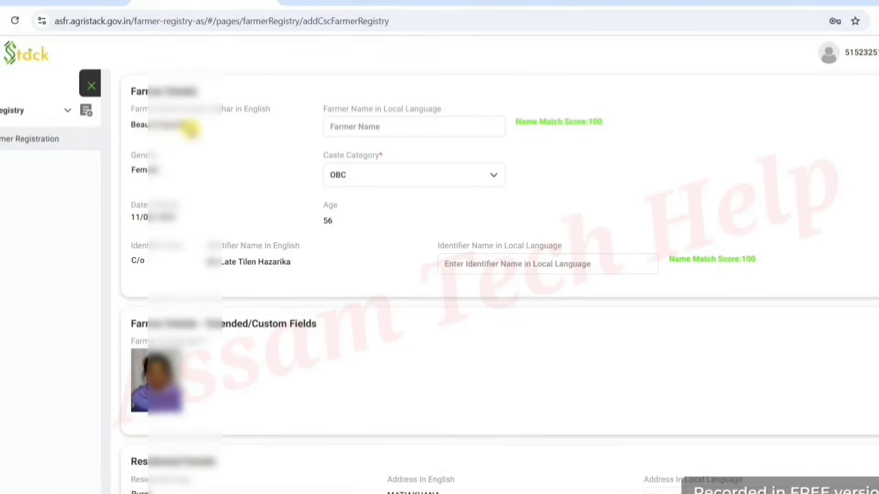
left_click(365, 128)
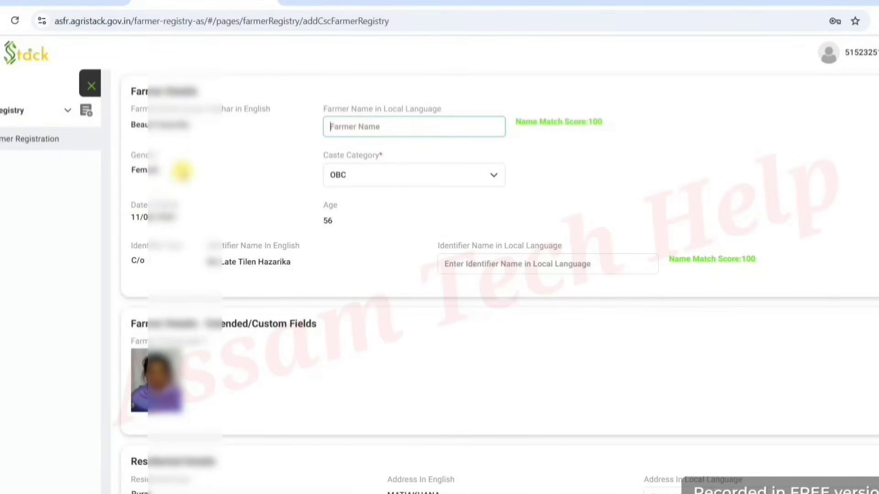
left_click(366, 178)
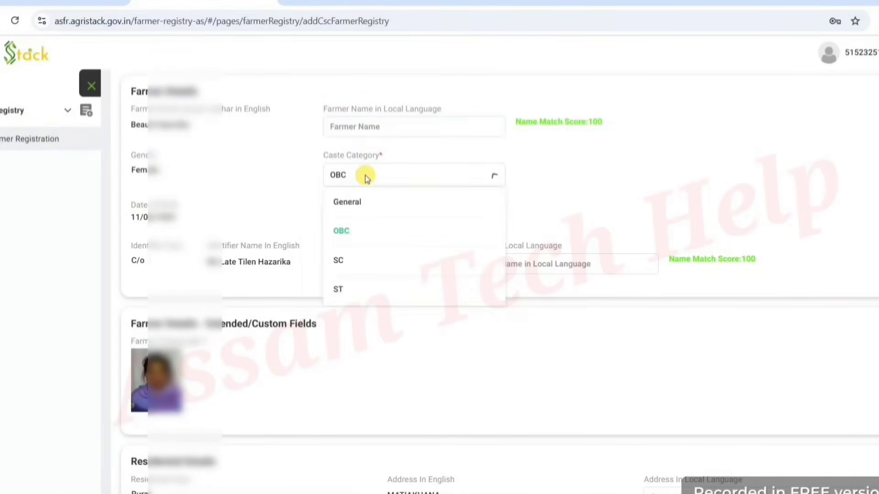
left_click(295, 178)
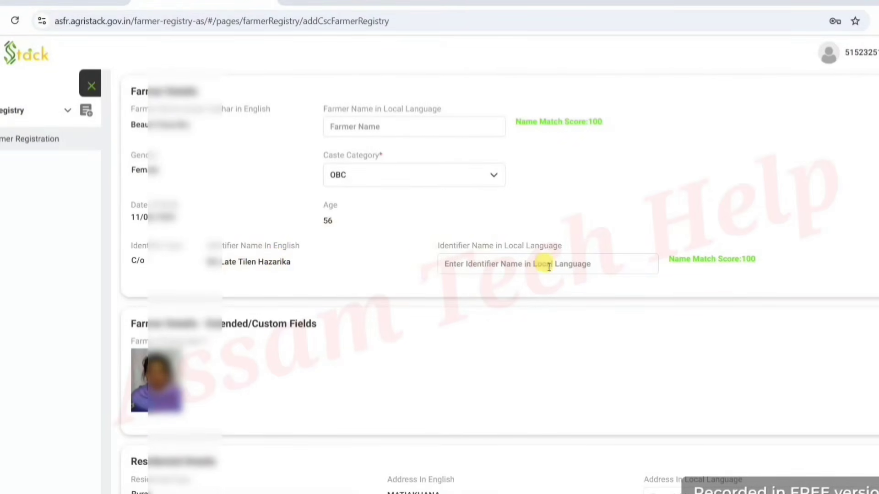
left_click(513, 262)
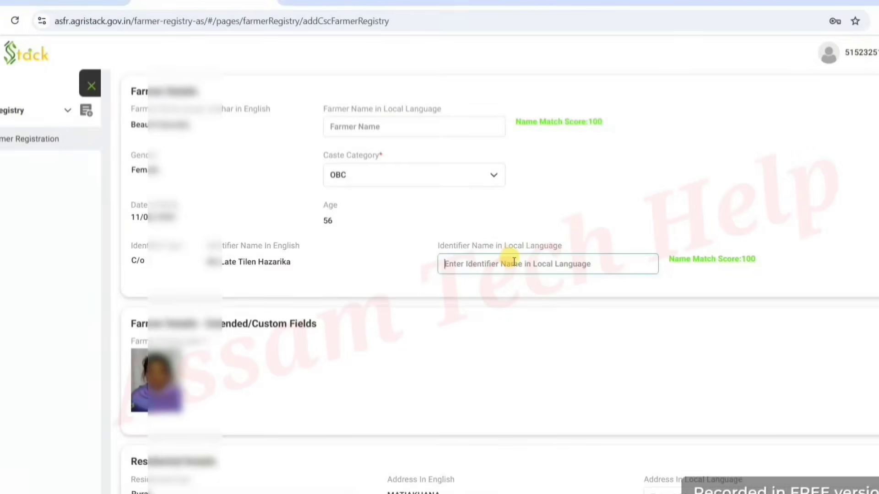
left_click(767, 215)
Review the residential details and check the farmer type options under the land ownership details
scroll(766, 215, "down", 5)
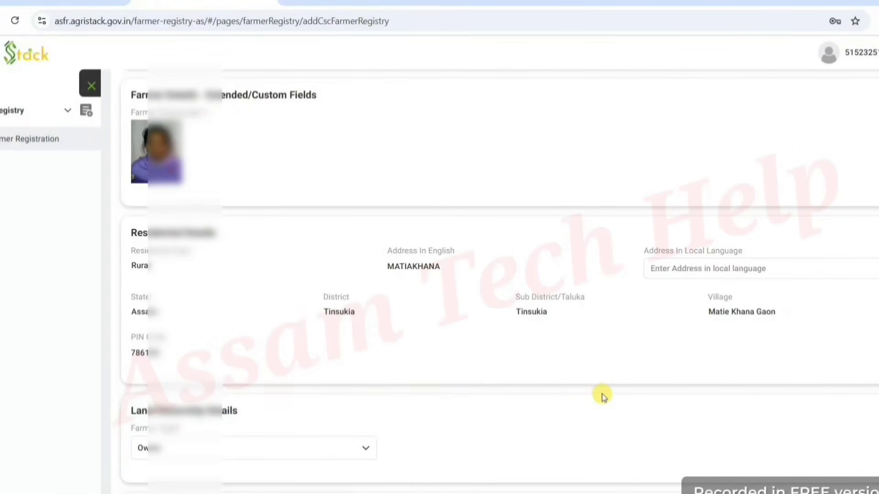
scroll(605, 400, "down", 3)
scroll(605, 400, "down", 3)
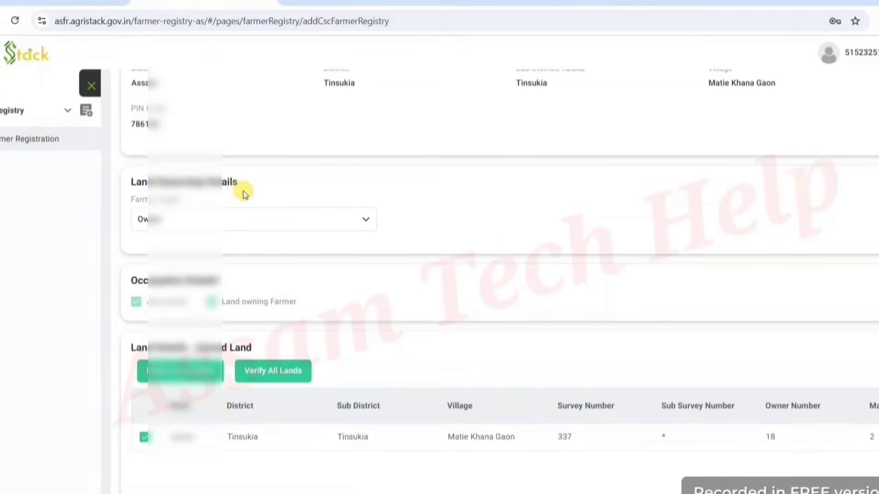
left_click(250, 218)
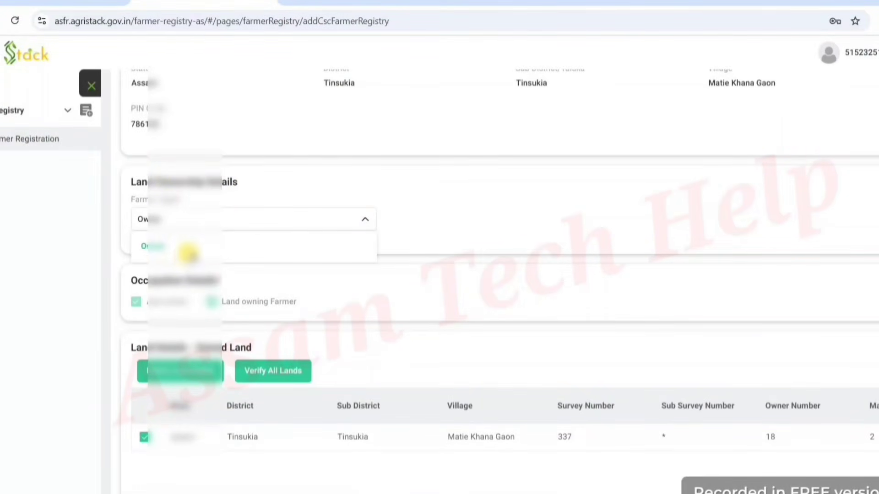
left_click(475, 225)
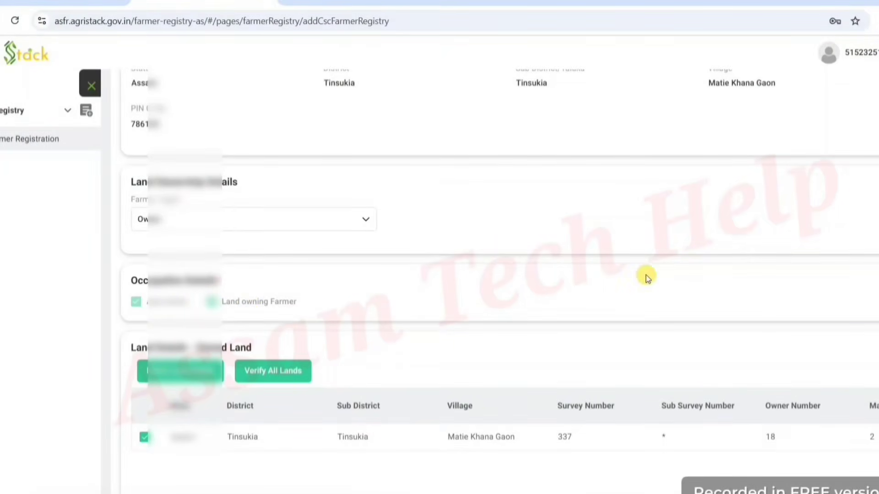
Examine the owned land details, total land area, social registry details and department approval sections
scroll(657, 243, "down", 3)
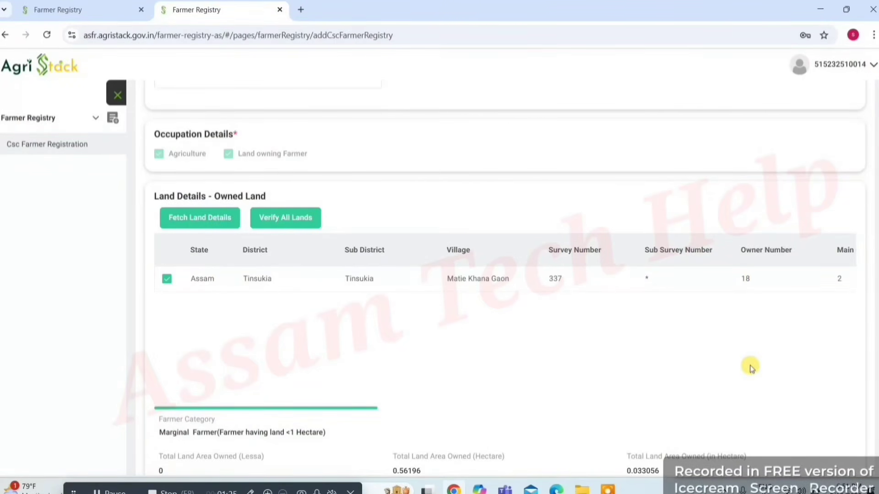
scroll(750, 367, "down", 3)
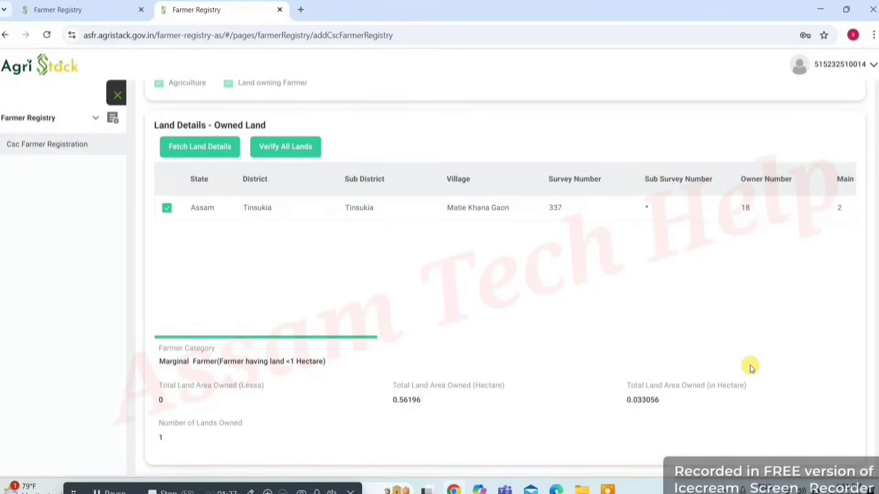
scroll(750, 368, "down", 4)
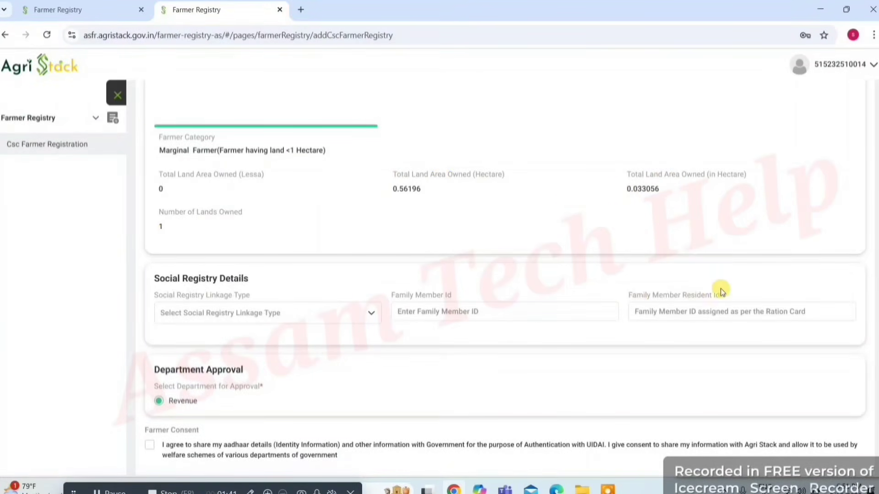
Accept the farmer consent and the operator declaration, and save the registration form
scroll(761, 280, "down", 2)
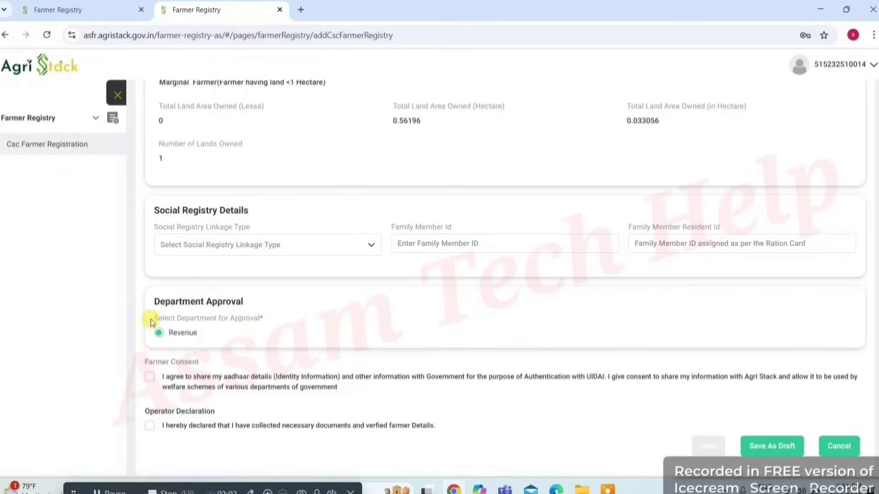
left_click(151, 378)
left_click(150, 428)
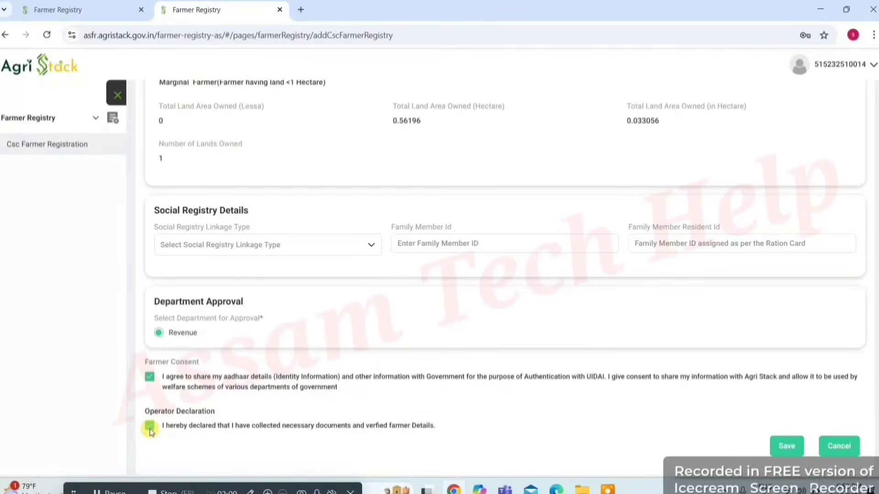
left_click(788, 446)
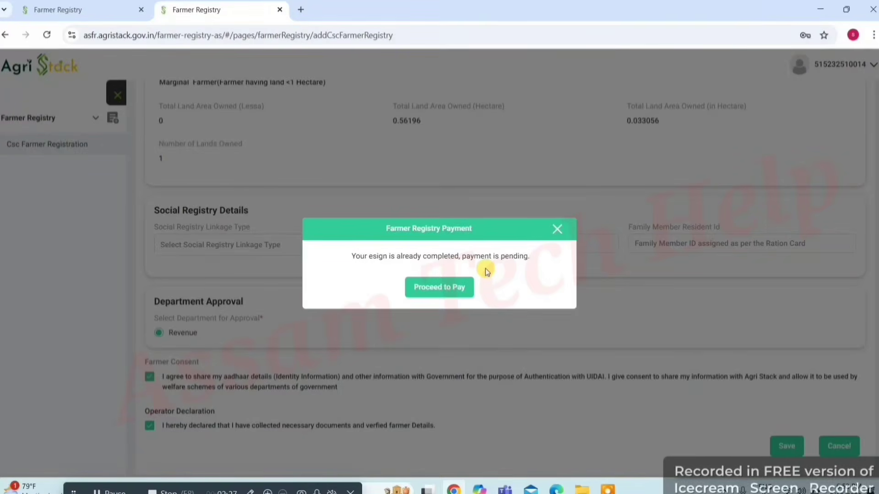
Proceed to the pending farmer registry payment and validate the CSC wallet login with the account password
left_click(454, 290)
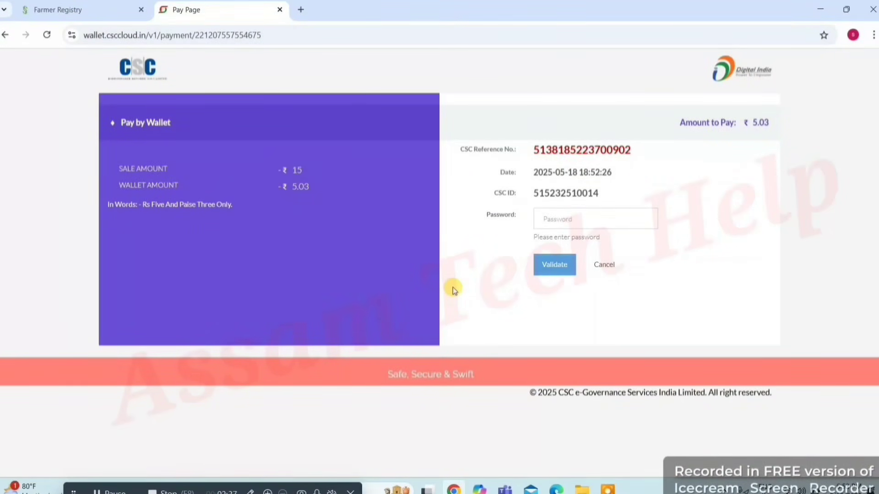
left_click(555, 219)
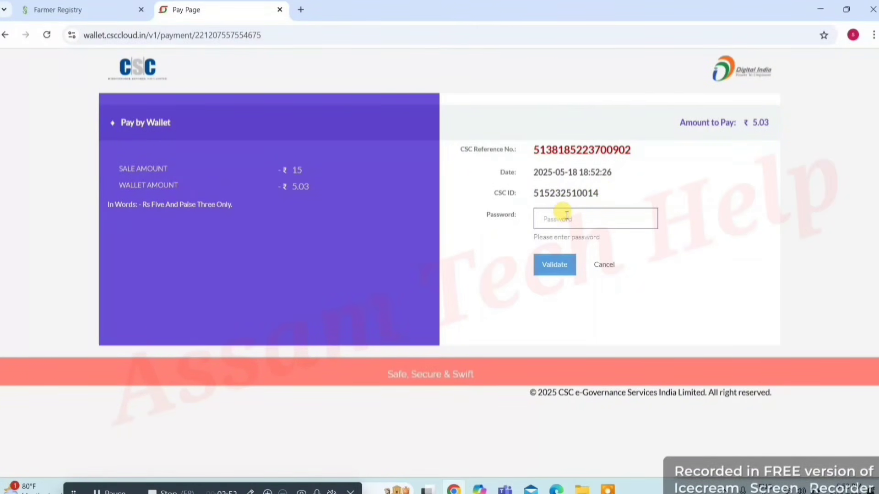
key("ctrl+v")
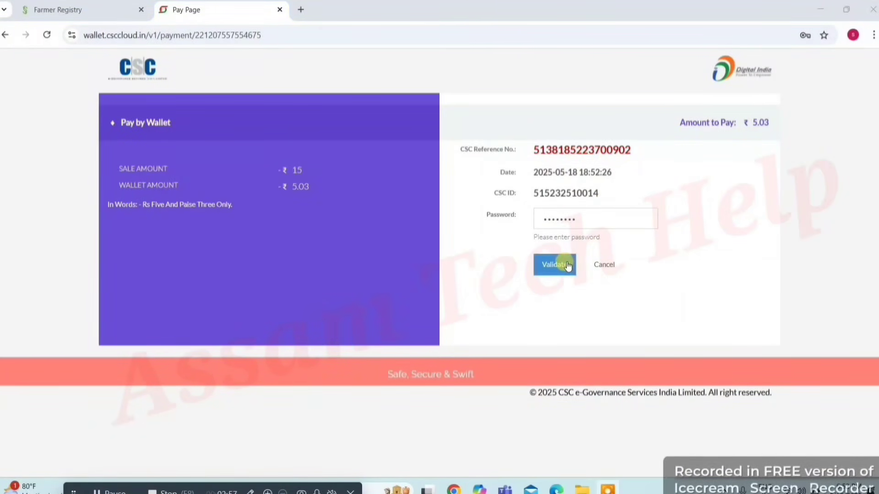
left_click(569, 264)
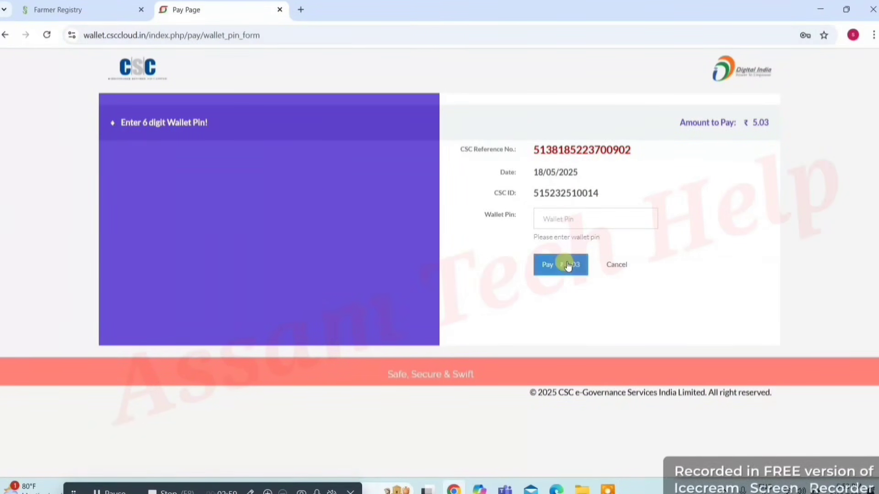
Enter the six-digit wallet PIN and pay the ₹5.03 registration fee from the CSC wallet
left_click(600, 220)
type("••••")
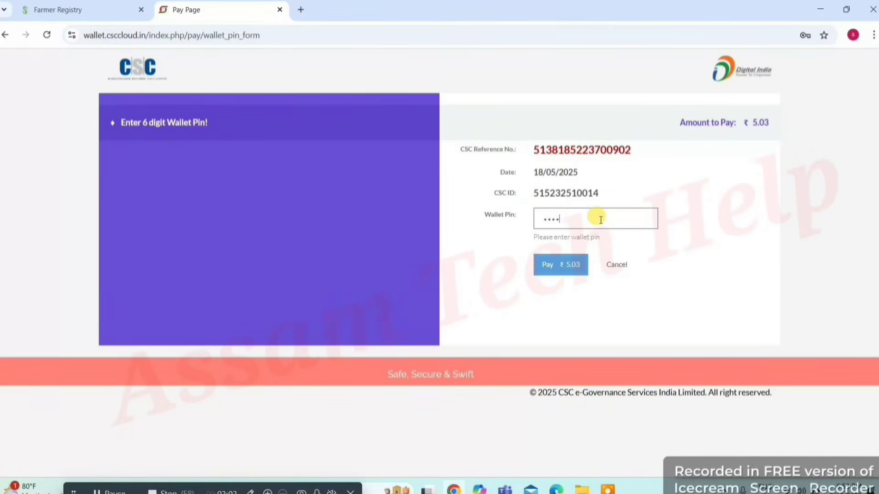
type("•")
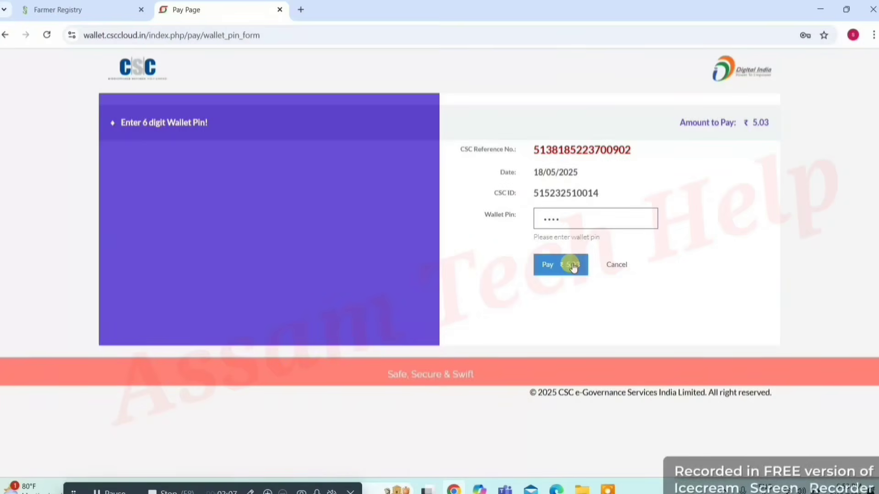
key("BackSpace")
key("BackSpace")
type("••••••")
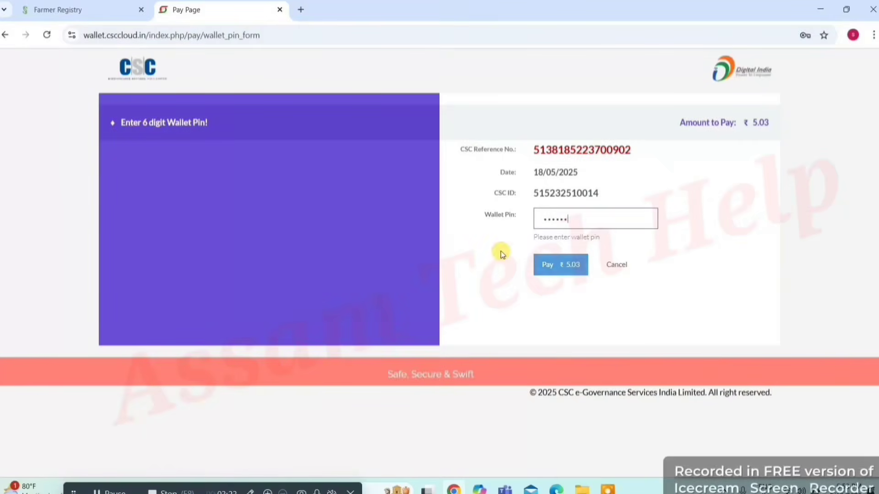
left_click(591, 286)
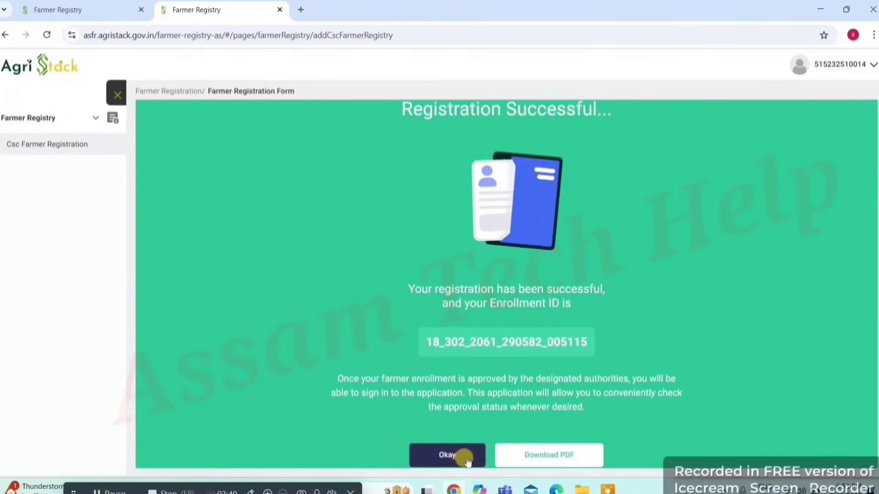
Download the farmer registration form and save all its pages as a PDF file
left_click(540, 453)
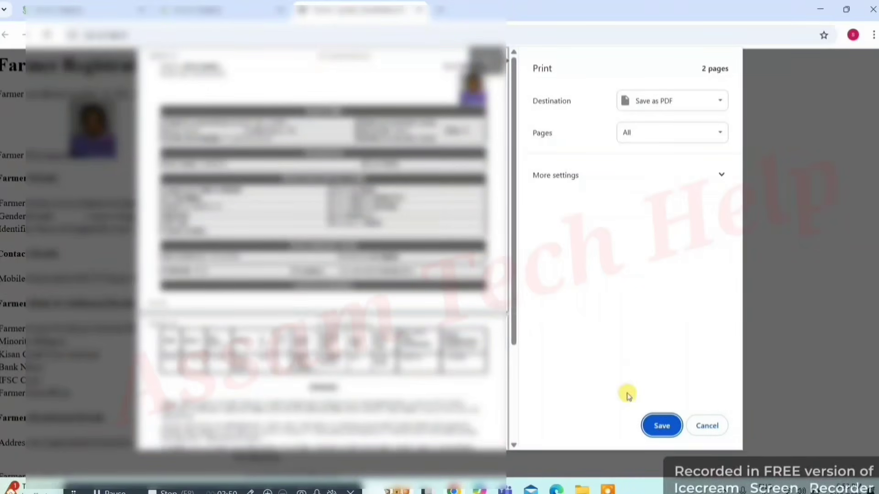
left_click(658, 426)
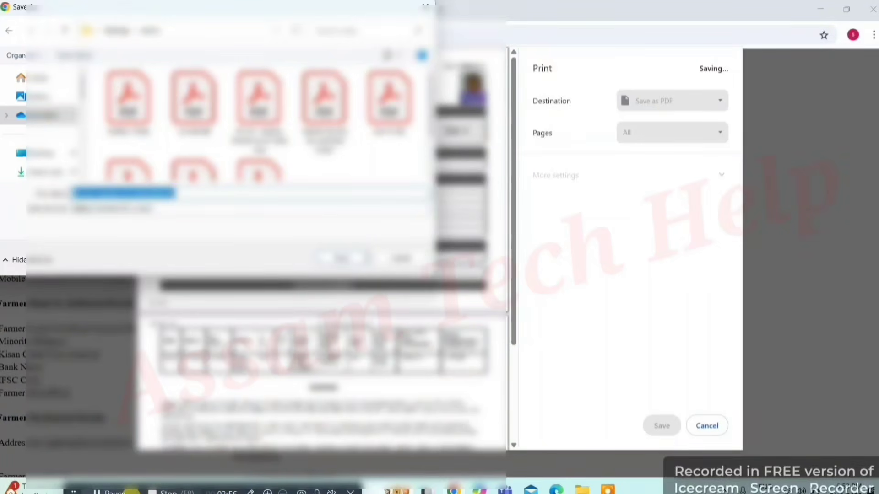
left_click(120, 490)
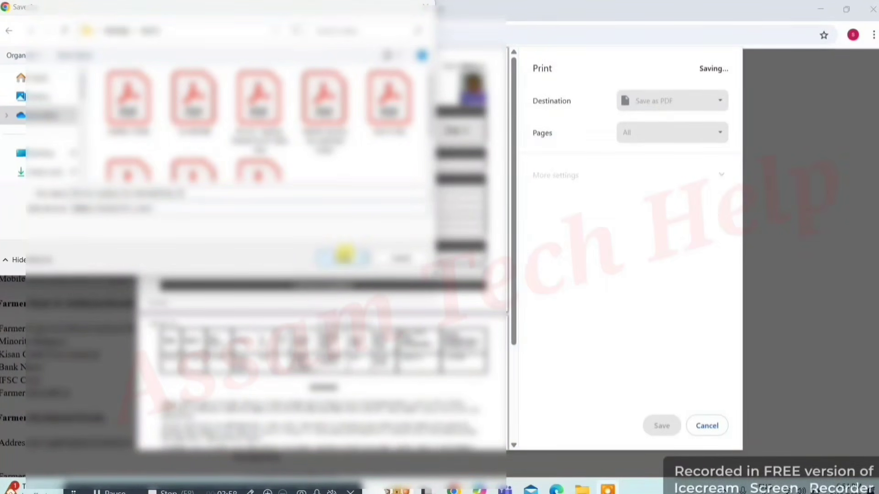
left_click(345, 254)
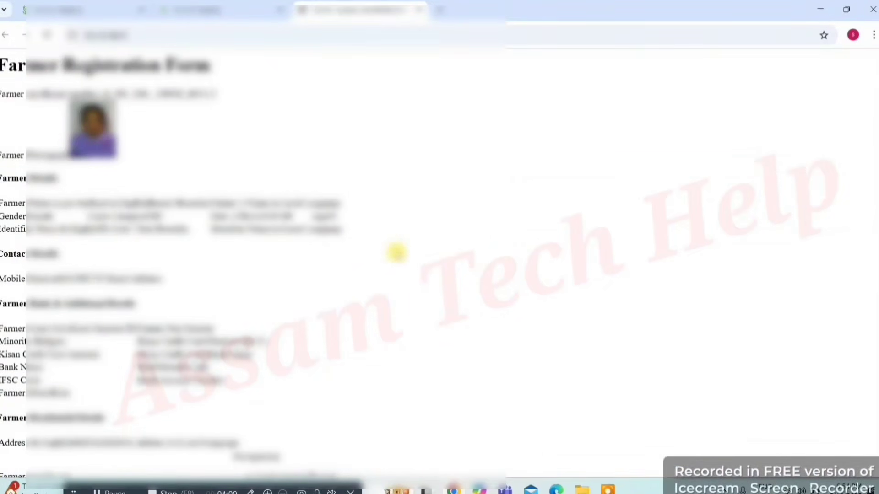
Look through the farmer registration form, and acknowledge the registration confirmation to return to the Aadhaar verification form
scroll(875, 192, "down", 8)
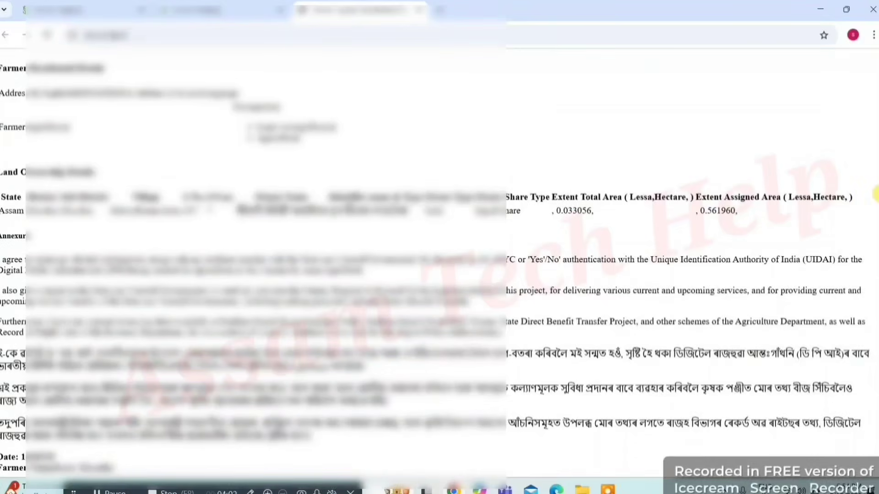
scroll(876, 176, "up", 8)
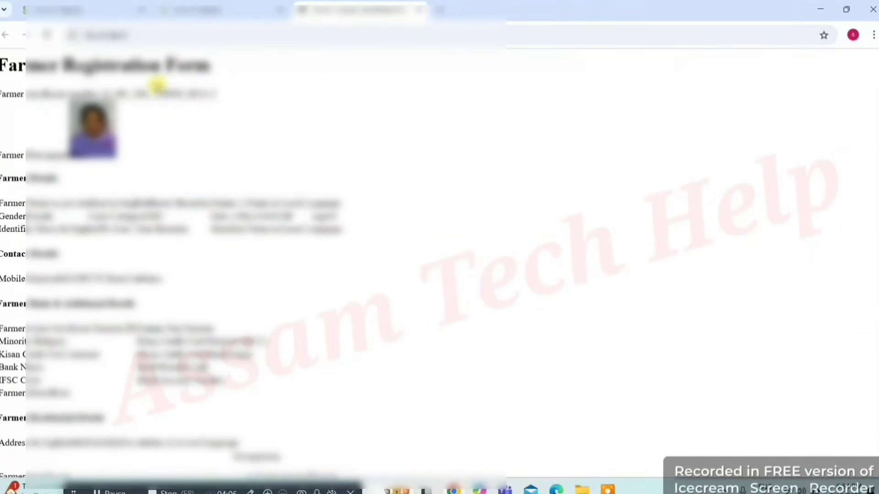
left_click(259, 4)
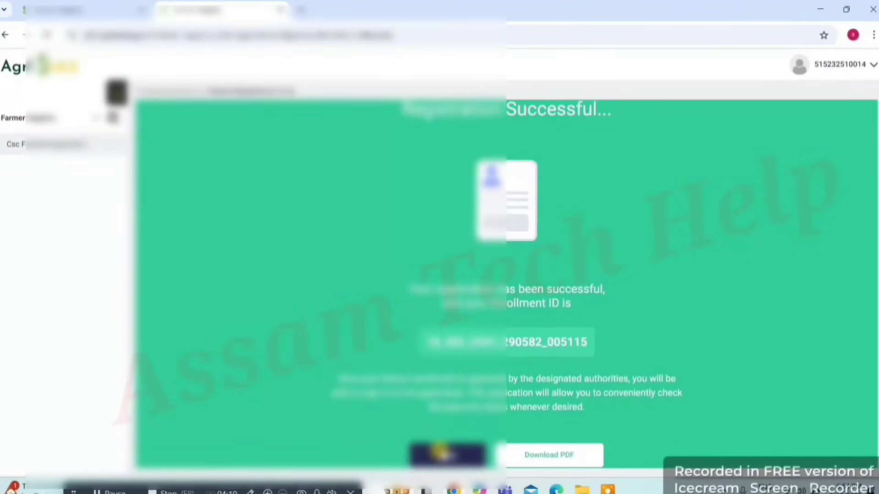
left_click(443, 453)
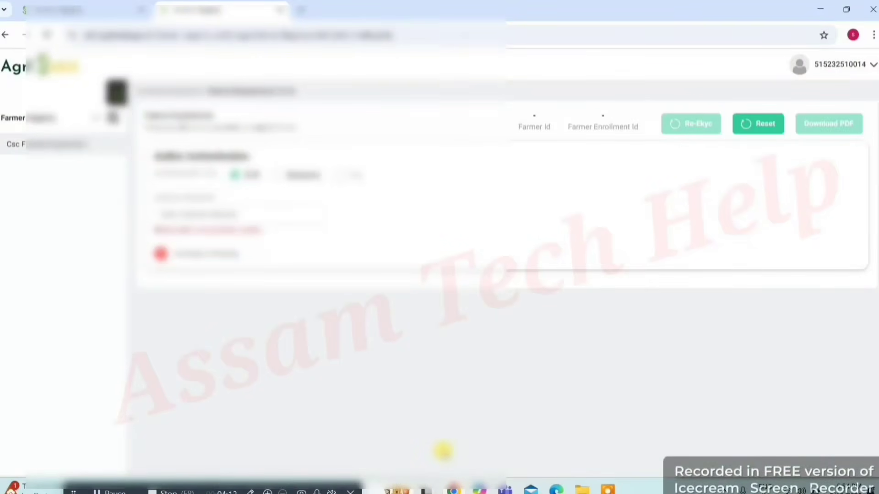